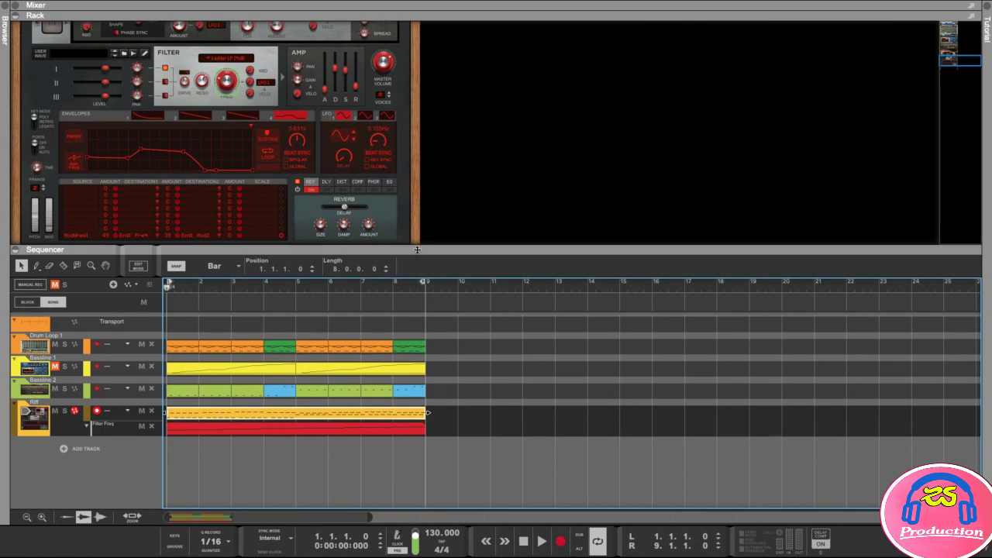
Resize the rack/sequencer split and scroll the rack up toward the Europa synth.
{"action": "left_click_drag", "start_coordinate": [416, 247], "coordinate": [417, 309]}
{"action": "scroll", "coordinate": [427, 132], "scroll_direction": "up", "scroll_amount": 2}
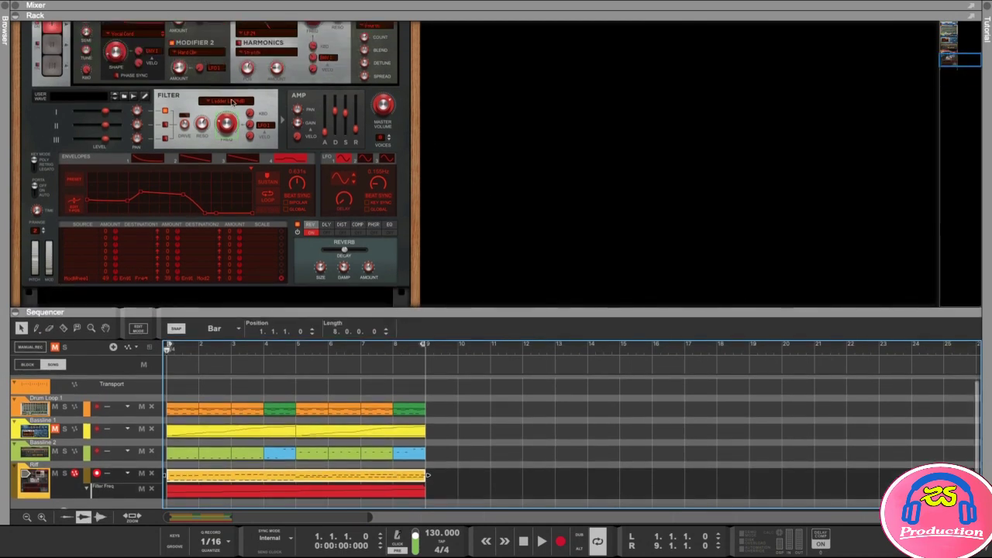
{"action": "scroll", "coordinate": [533, 176], "scroll_direction": "up", "scroll_amount": 1}
{"action": "left_click_drag", "start_coordinate": [471, 309], "coordinate": [489, 222]}
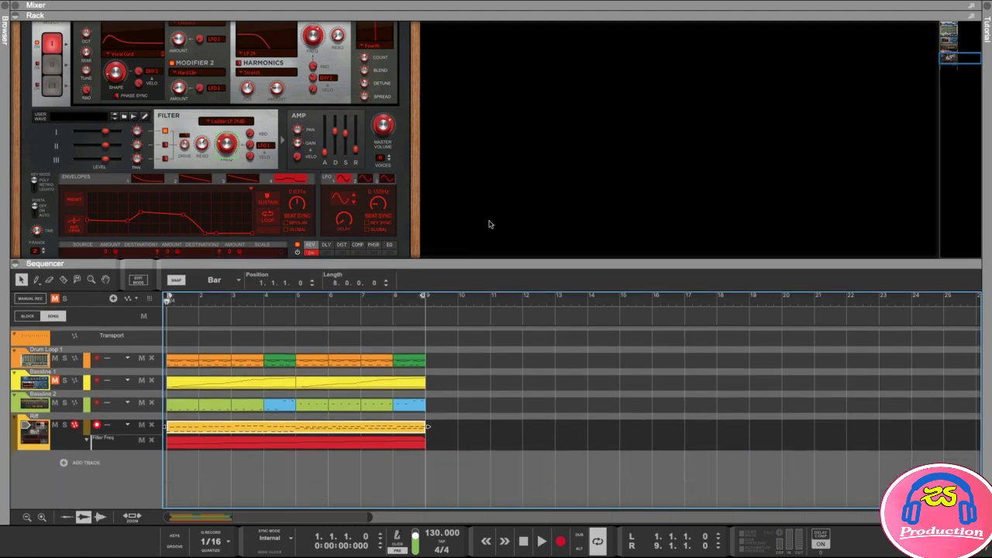
{"action": "scroll", "coordinate": [509, 126], "scroll_direction": "up", "scroll_amount": 2}
Inspect the Riff clip's notes in the clip editor, then return to the arrangement.
{"action": "double_click", "coordinate": [203, 430]}
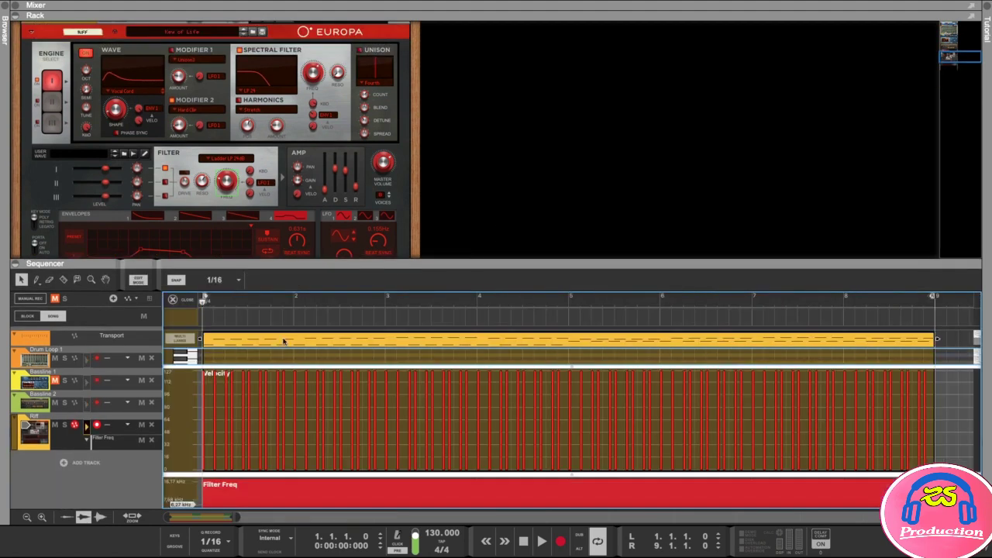
{"action": "left_click_drag", "start_coordinate": [250, 367], "coordinate": [247, 438]}
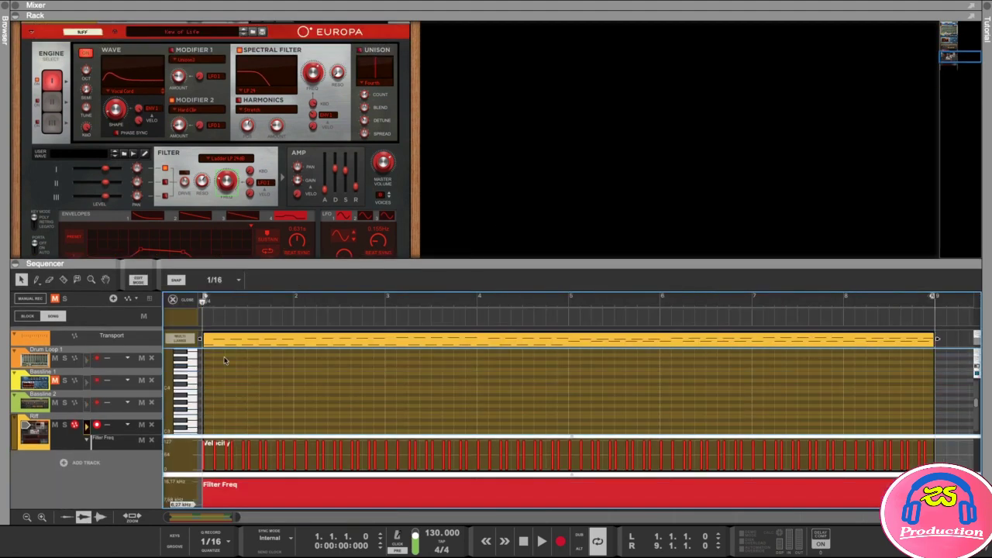
{"action": "mouse_move", "coordinate": [302, 262]}
{"action": "left_mouse_down"}
{"action": "mouse_move", "coordinate": [301, 208]}
{"action": "mouse_move", "coordinate": [301, 255]}
{"action": "left_mouse_up"}
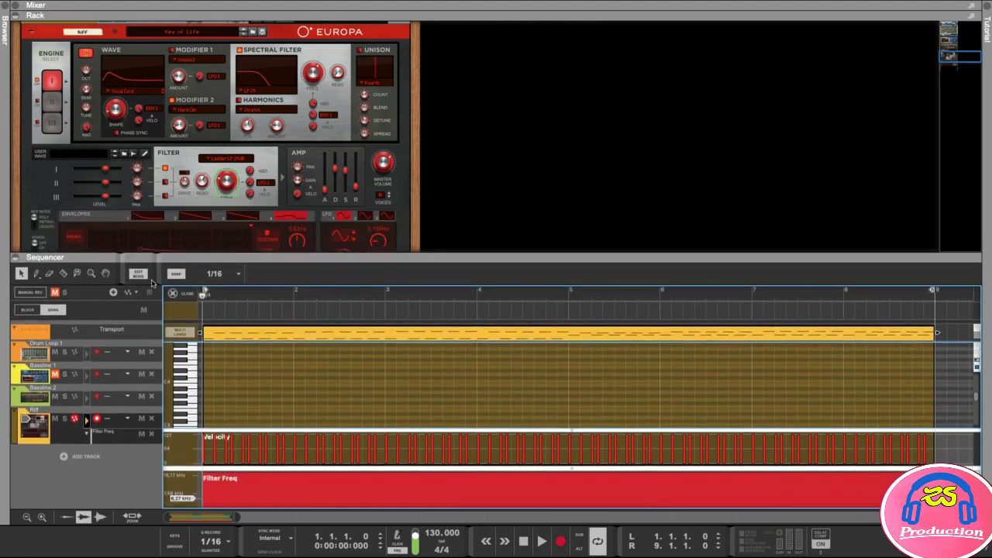
{"action": "left_click", "coordinate": [138, 274]}
Drag the divider down until the whole Europa synth panel is visible in the rack.
{"action": "left_click_drag", "start_coordinate": [365, 261], "coordinate": [365, 346]}
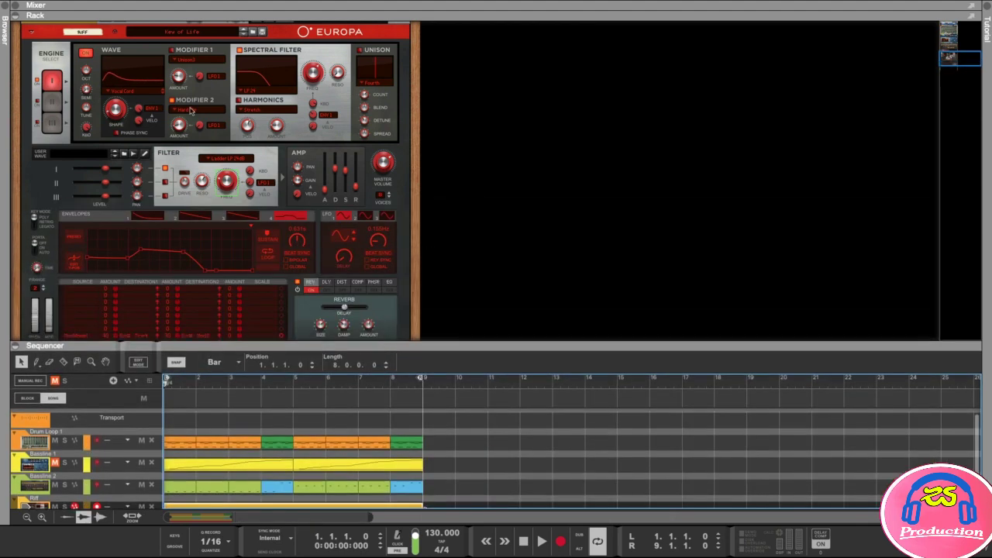
{"action": "left_click_drag", "start_coordinate": [302, 349], "coordinate": [351, 362]}
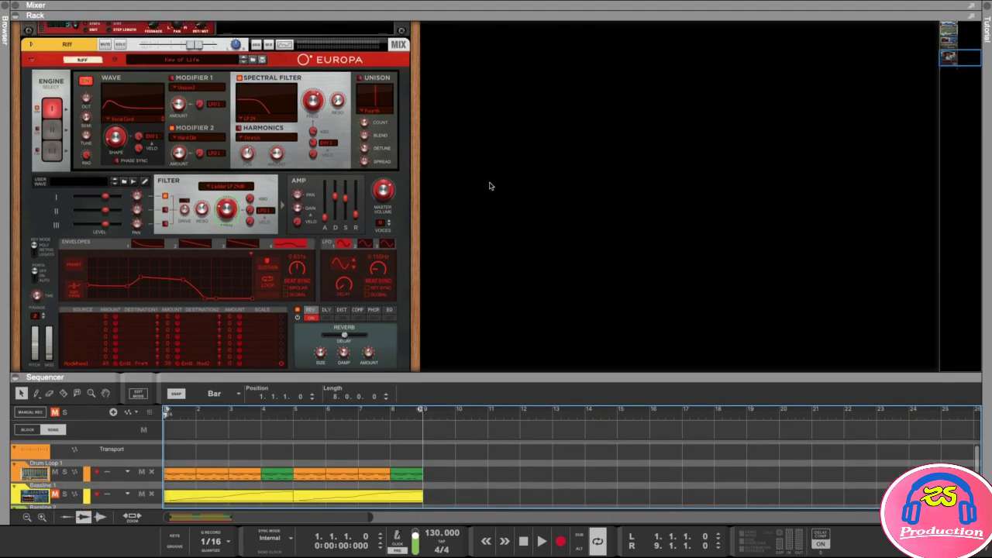
{"action": "scroll", "coordinate": [489, 170], "scroll_direction": "up", "scroll_amount": 1}
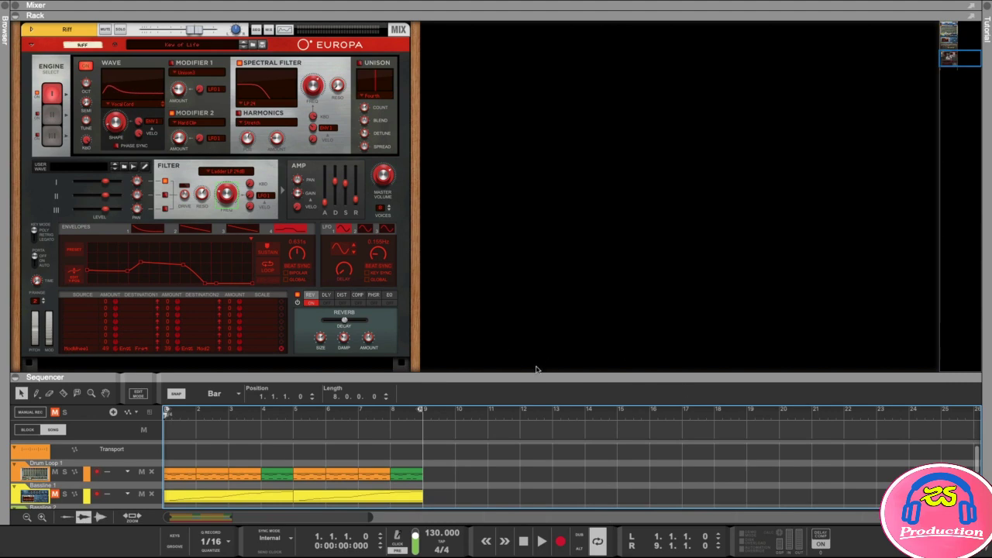
Drag the Rack/Sequencer divider up so all four tracks, Drum Loop 1 through Riff, show.
{"action": "left_click_drag", "start_coordinate": [532, 378], "coordinate": [514, 148]}
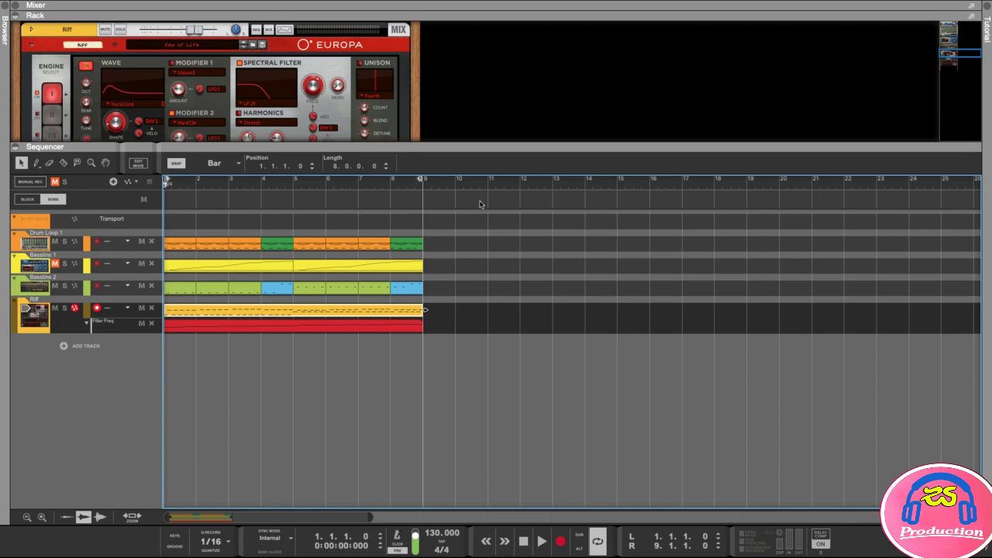
{"action": "scroll", "coordinate": [276, 347], "scroll_direction": "left", "scroll_amount": 1}
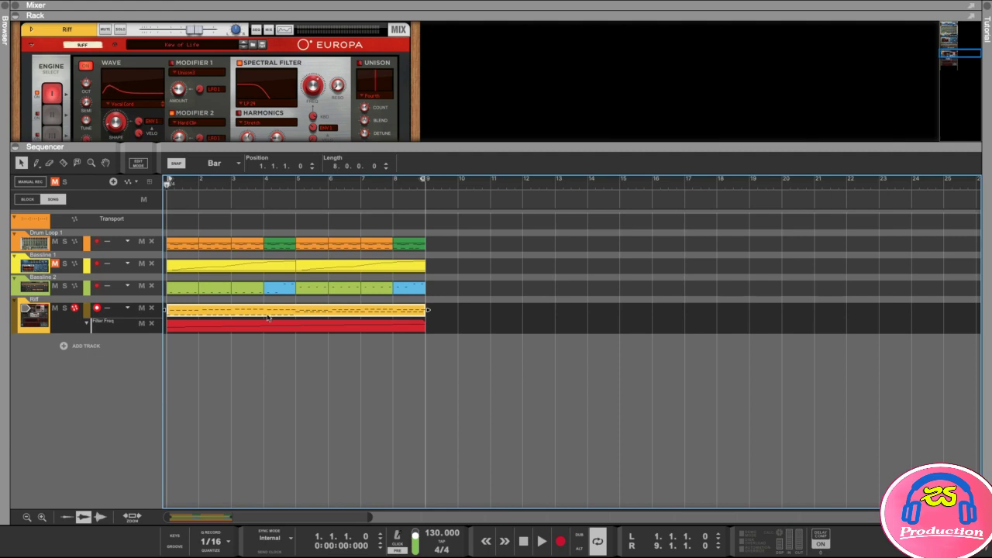
{"action": "left_click", "coordinate": [320, 379]}
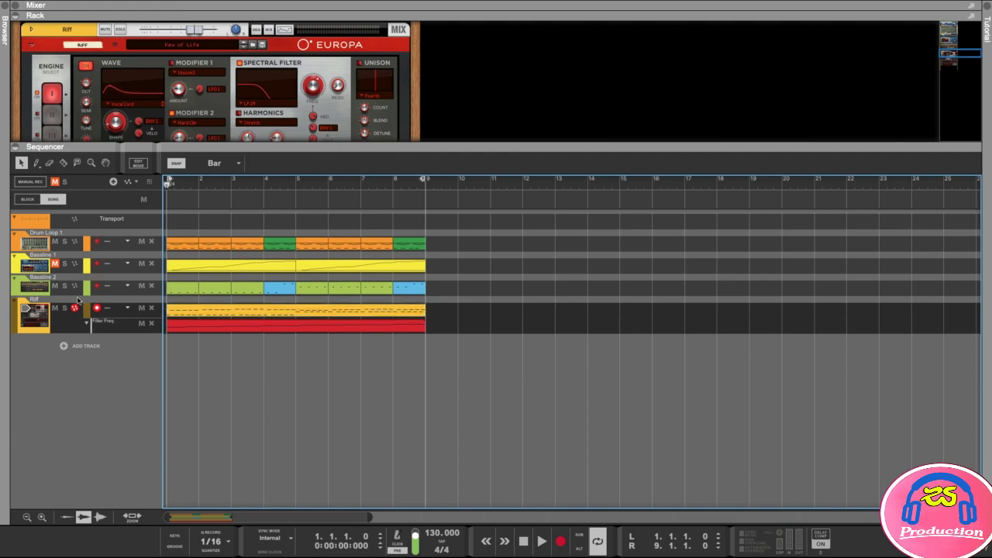
{"action": "left_click", "coordinate": [52, 257]}
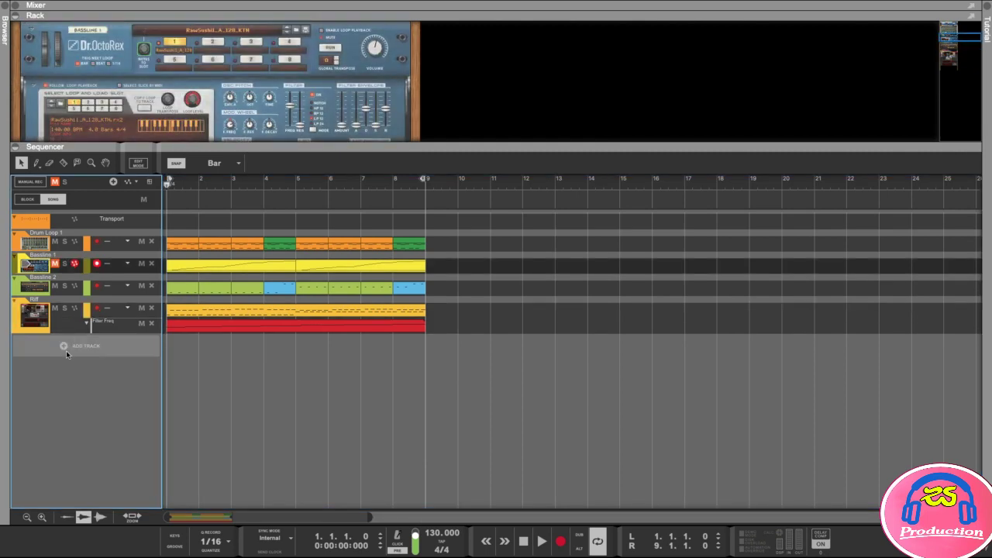
{"action": "left_click", "coordinate": [62, 324]}
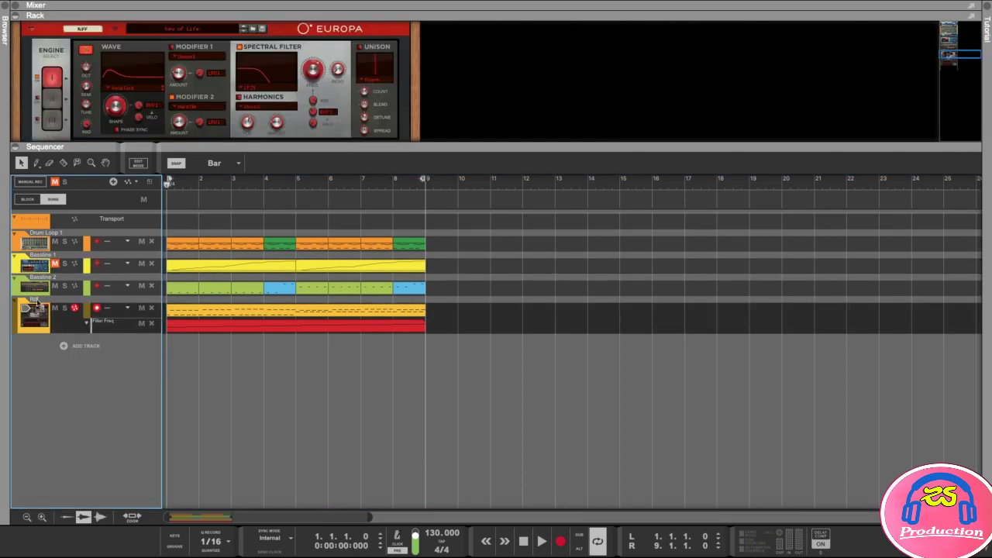
{"action": "left_click", "coordinate": [185, 191]}
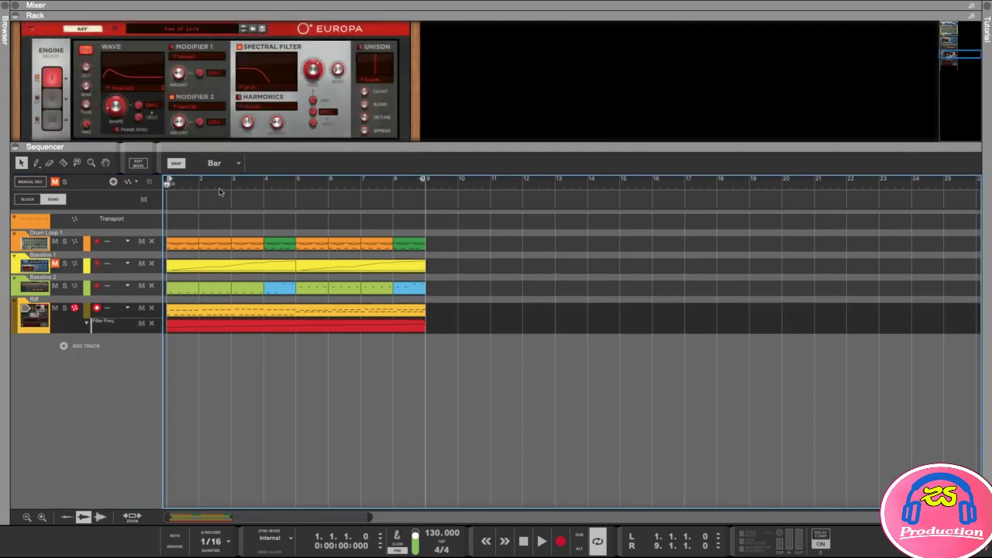
{"action": "key", "text": "space"}
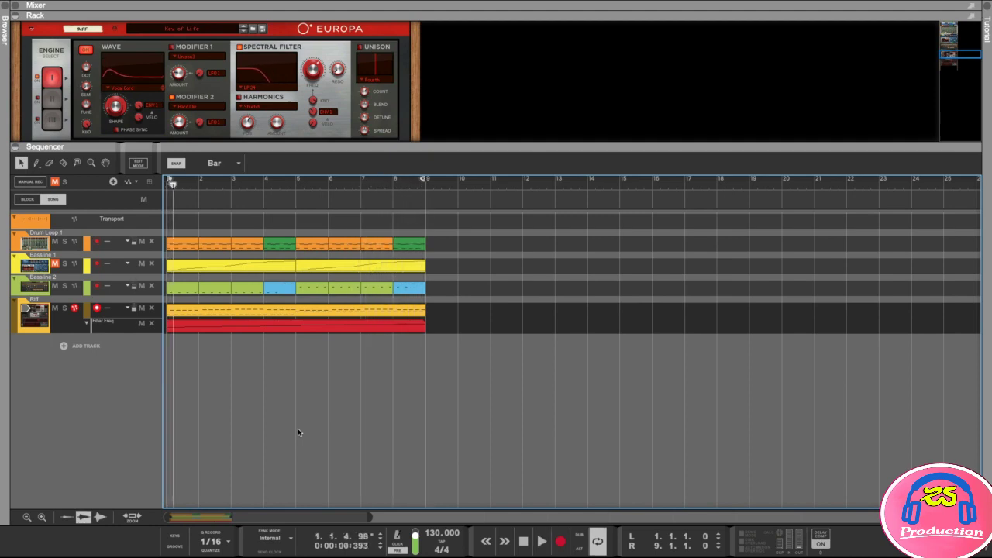
{"action": "key", "text": "space"}
{"action": "left_click_drag", "start_coordinate": [280, 149], "coordinate": [280, 143]}
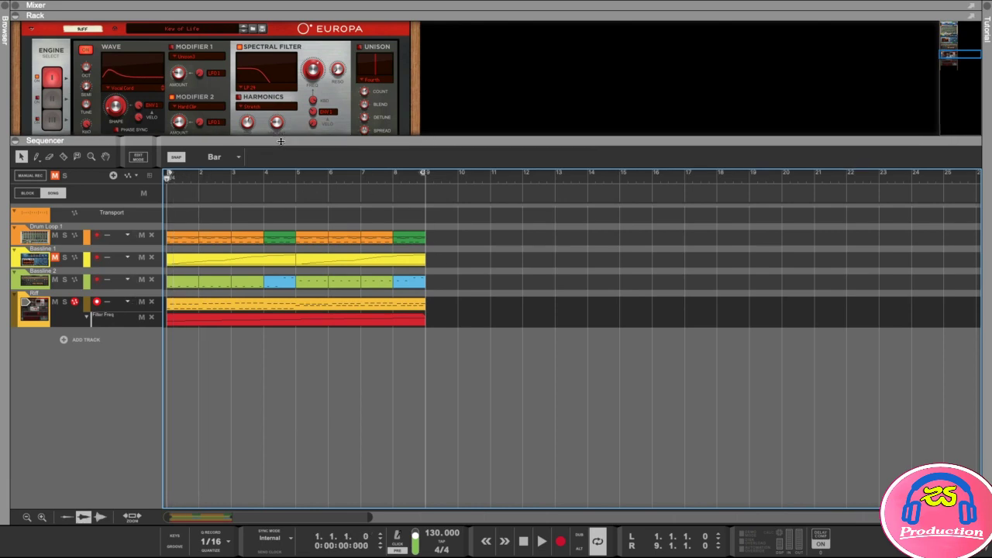
{"action": "right_click", "coordinate": [207, 308]}
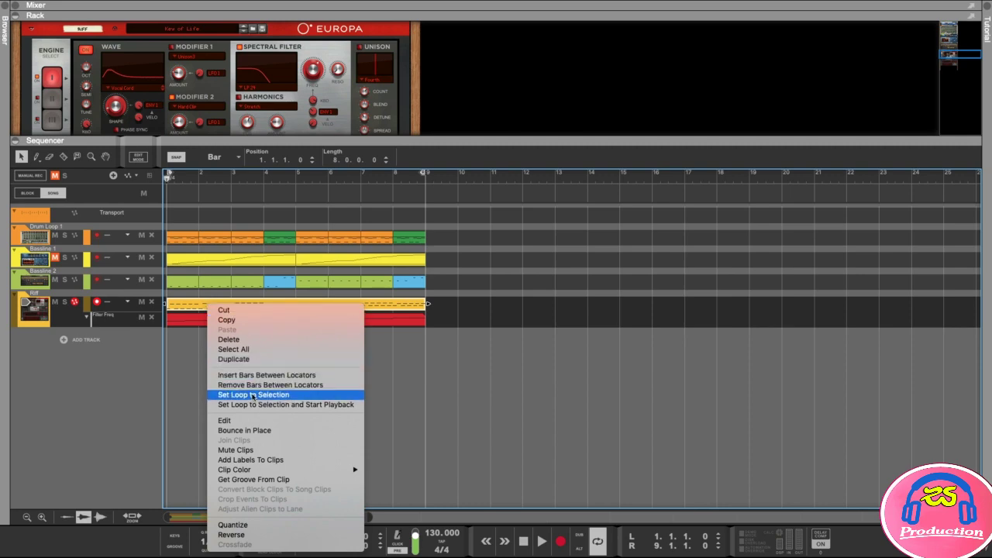
Bounce the Riff clip in place to a new Riff Bounced audio track, muting the original.
{"action": "left_click", "coordinate": [285, 432]}
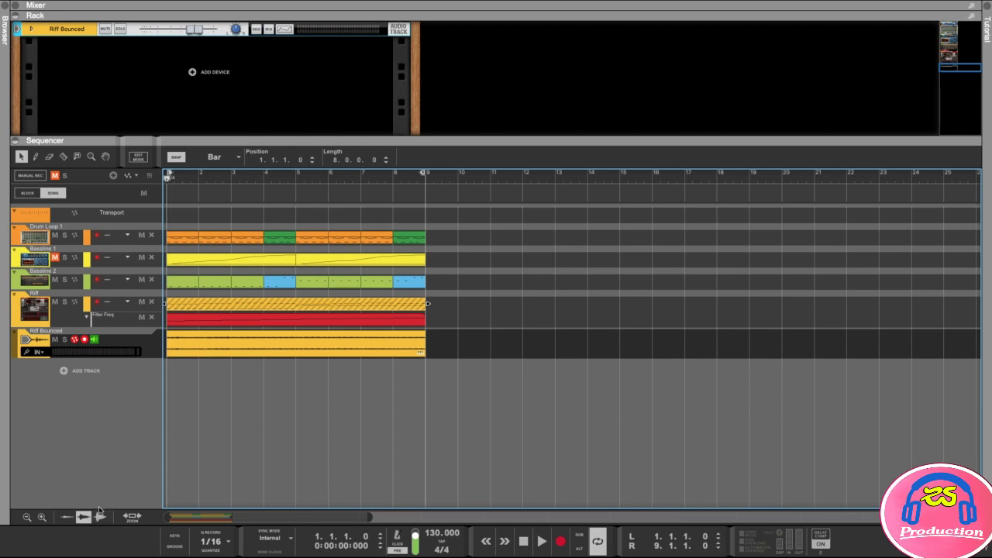
{"action": "left_click", "coordinate": [100, 515]}
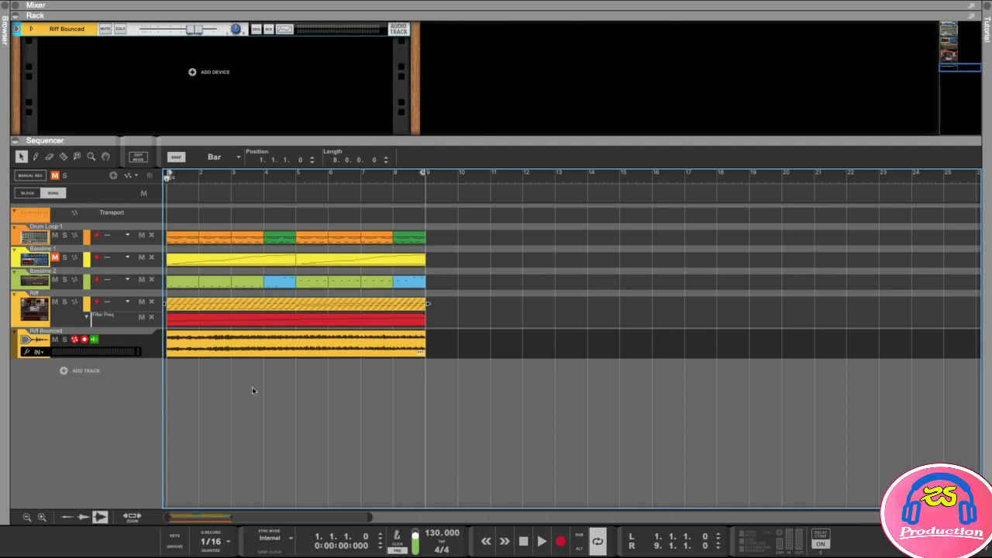
Zoom the arrangement in so bars 1–8, including the bounced waveform, fill the sequencer.
{"action": "left_click_drag", "start_coordinate": [369, 517], "coordinate": [271, 517]}
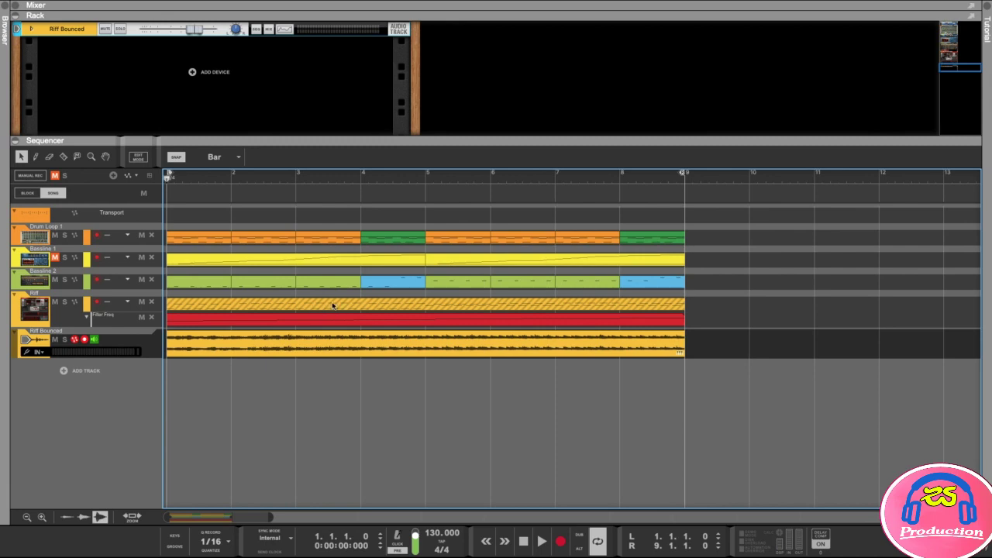
{"action": "right_click", "coordinate": [282, 308]}
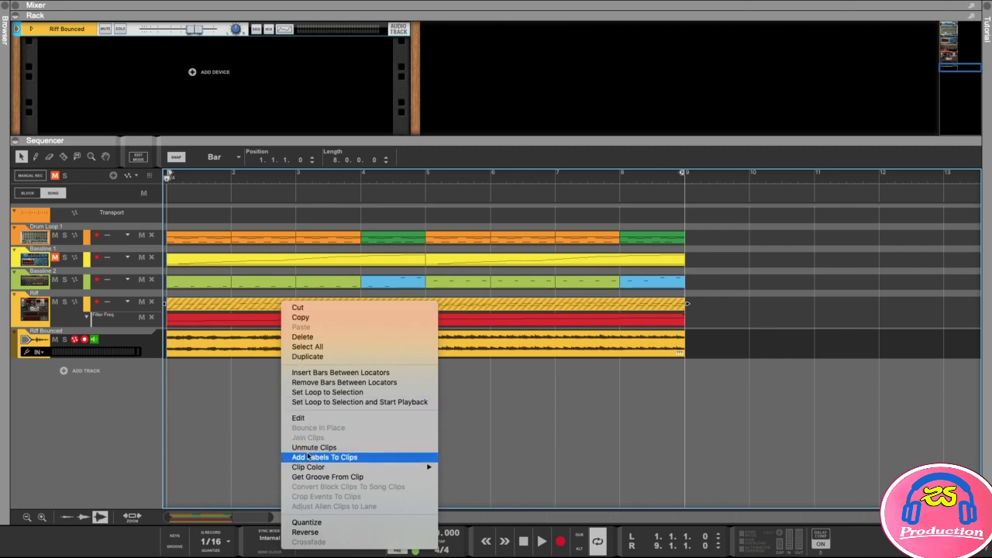
{"action": "left_click", "coordinate": [267, 426]}
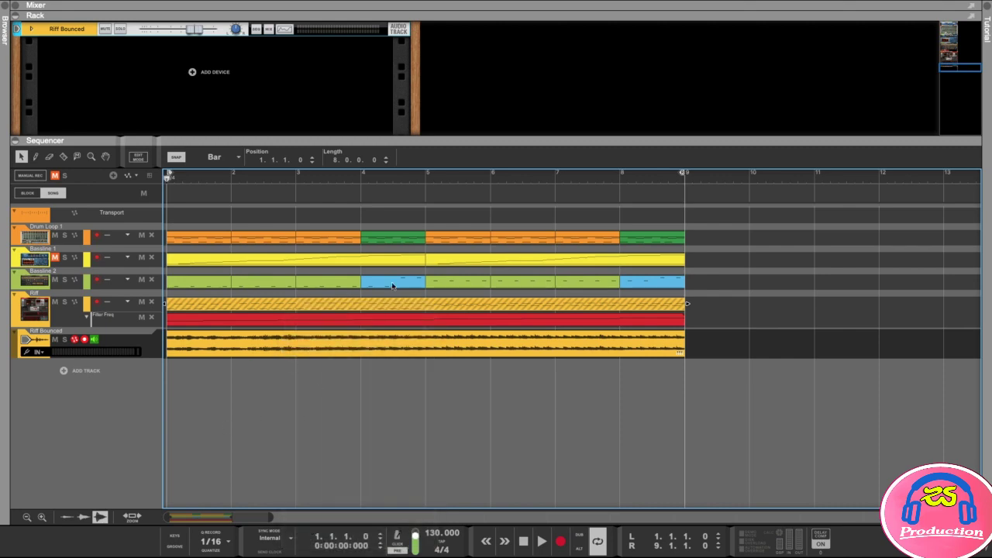
{"action": "right_click", "coordinate": [391, 238]}
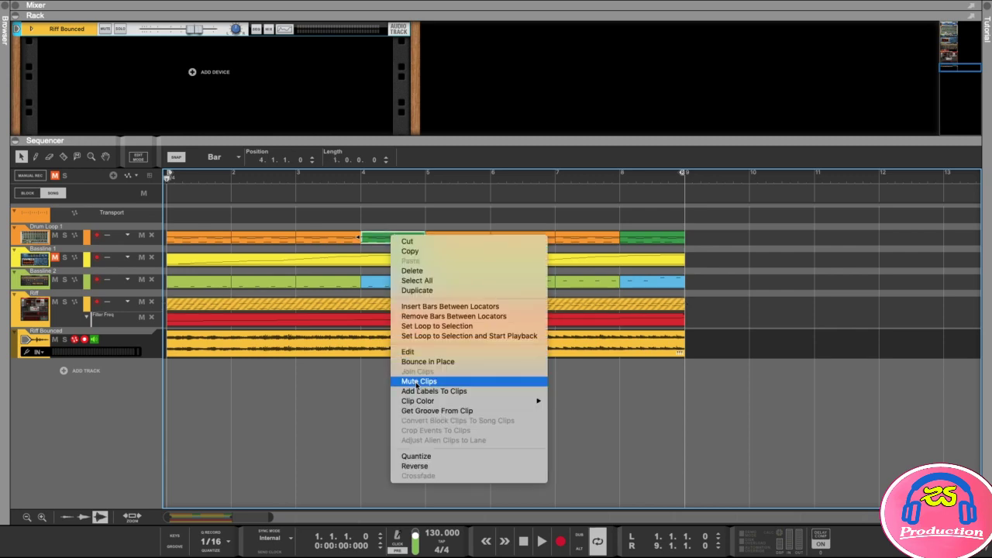
{"action": "left_click", "coordinate": [362, 428]}
{"action": "left_click", "coordinate": [361, 428]}
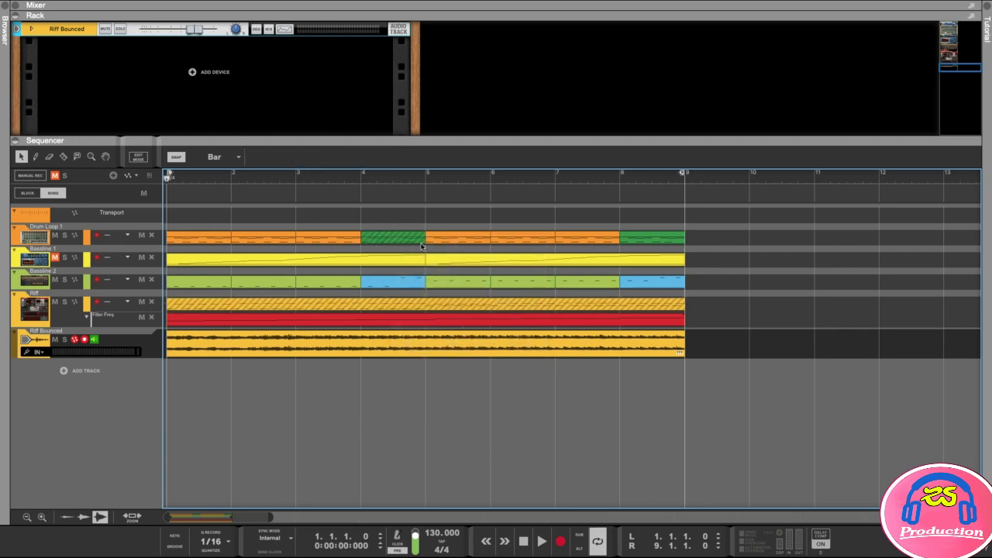
{"action": "right_click", "coordinate": [389, 233]}
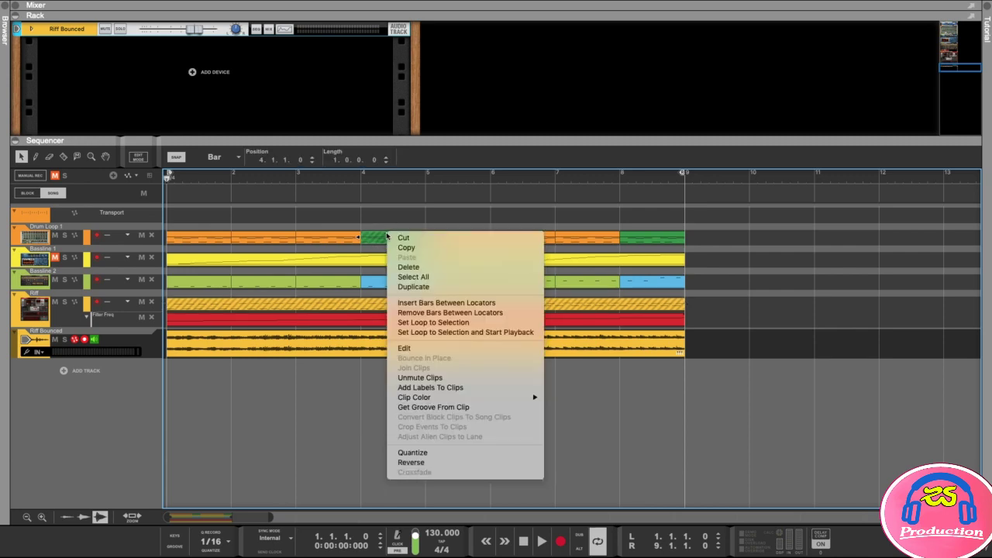
{"action": "left_click", "coordinate": [416, 379]}
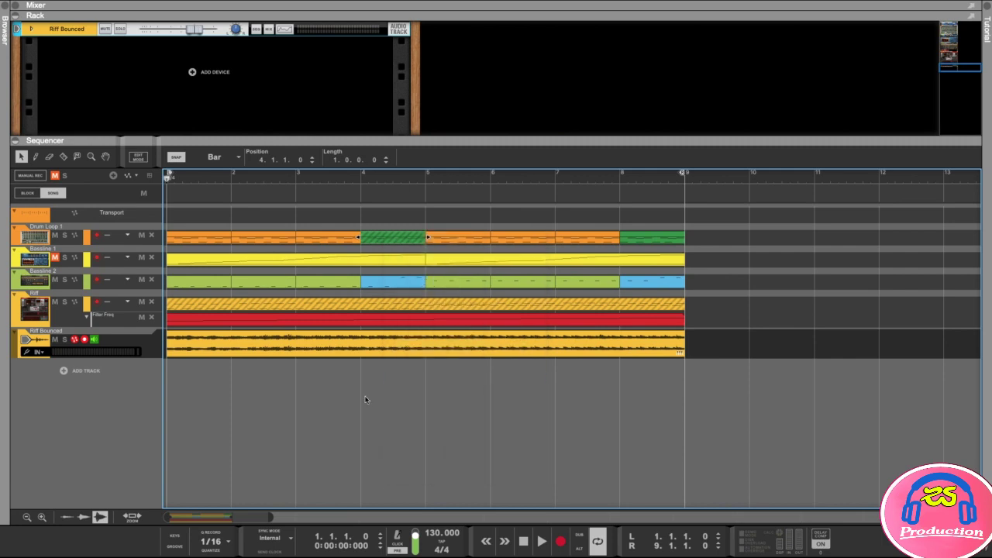
{"action": "left_click", "coordinate": [208, 304]}
{"action": "left_click", "coordinate": [208, 349]}
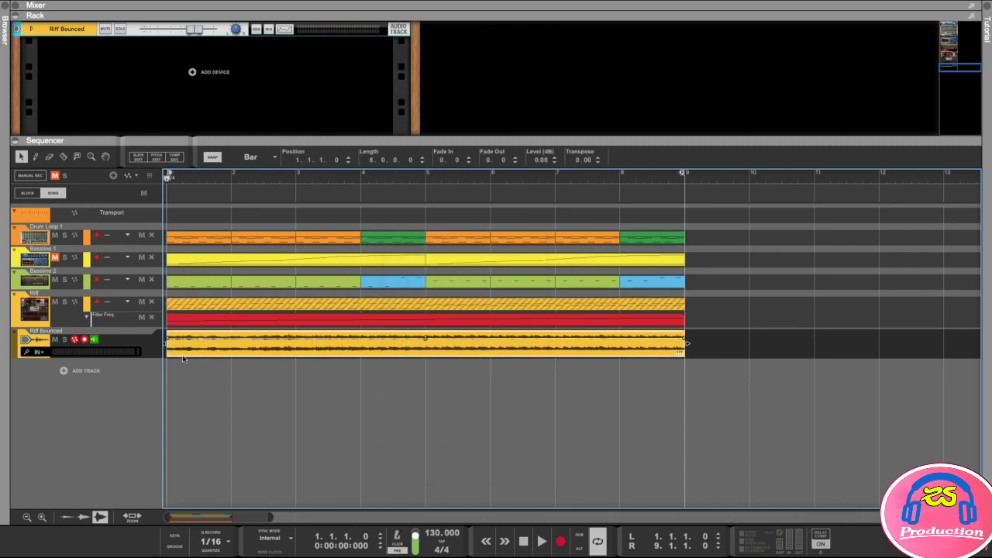
{"action": "left_click", "coordinate": [291, 421]}
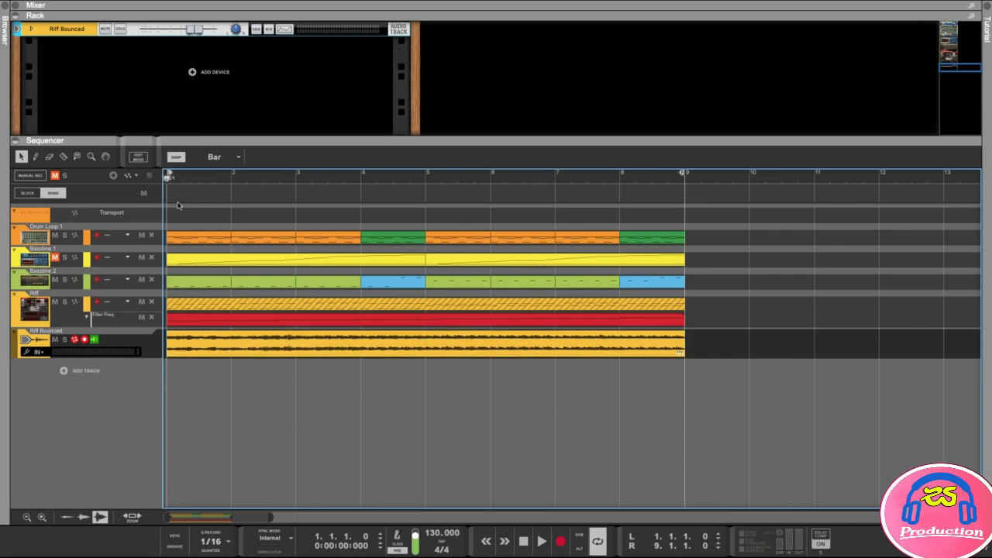
{"action": "key", "text": "space"}
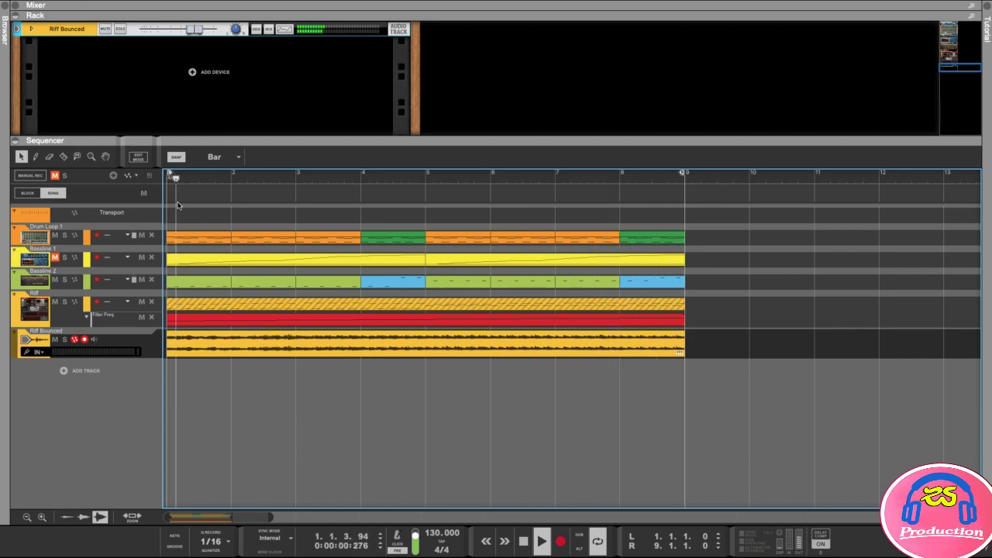
{"action": "key", "text": "space"}
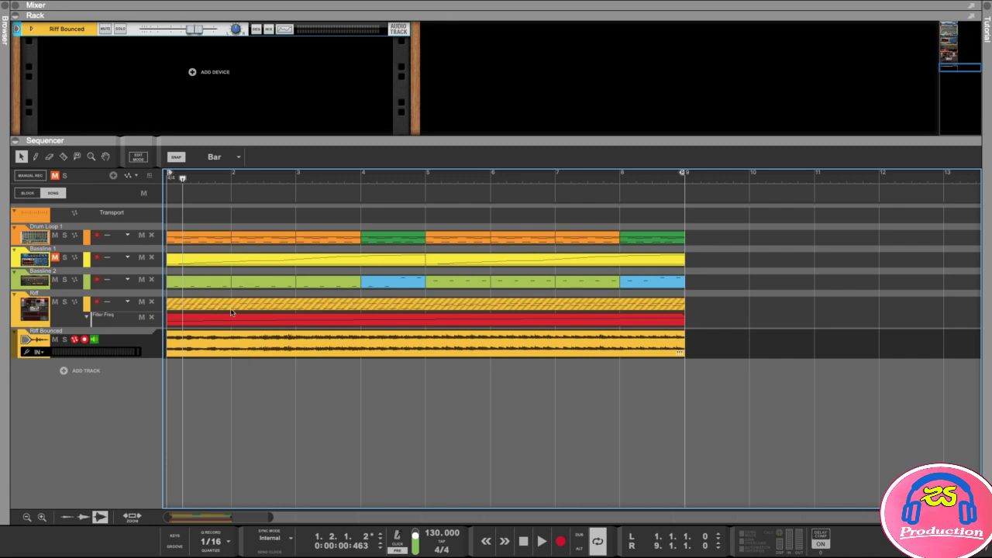
Select the Riff track to view its synth, then shrink the rack to free arrangement space.
{"action": "left_click", "coordinate": [47, 299]}
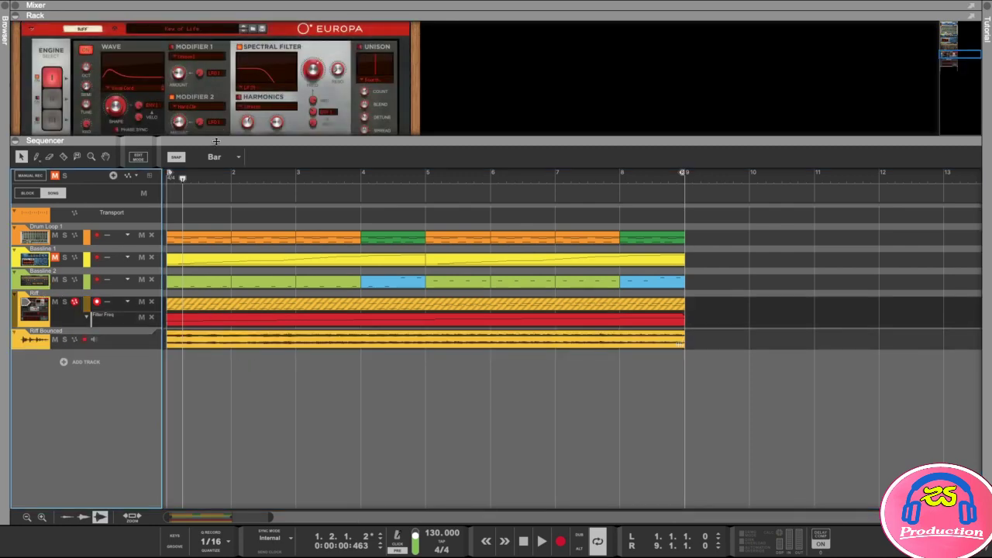
{"action": "left_click_drag", "start_coordinate": [219, 140], "coordinate": [225, 300]}
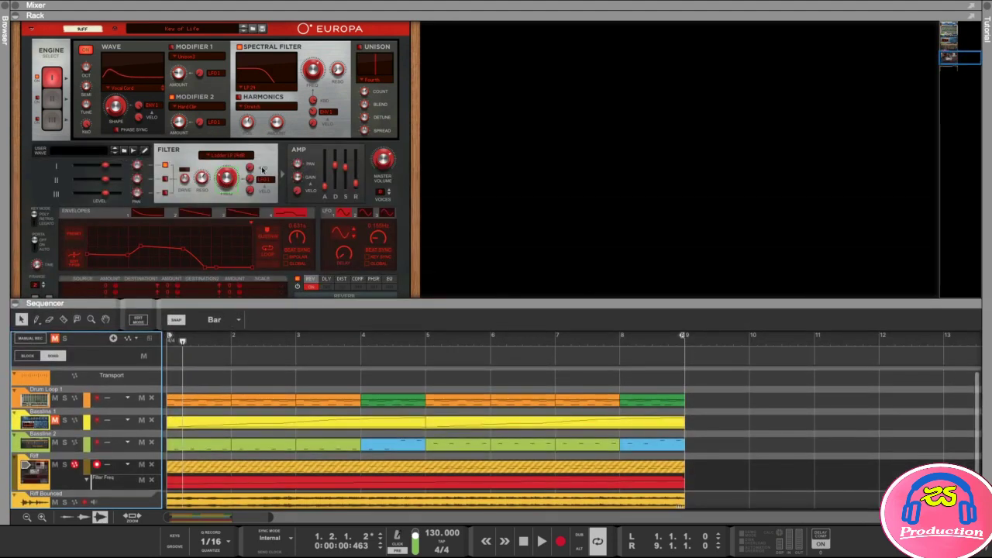
{"action": "left_click_drag", "start_coordinate": [309, 302], "coordinate": [309, 191]}
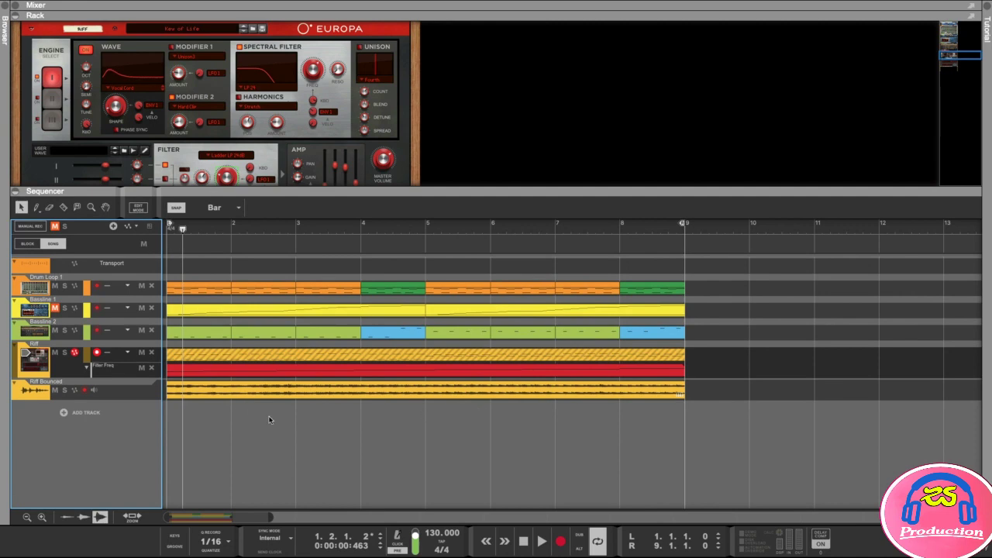
{"action": "left_click", "coordinate": [227, 393]}
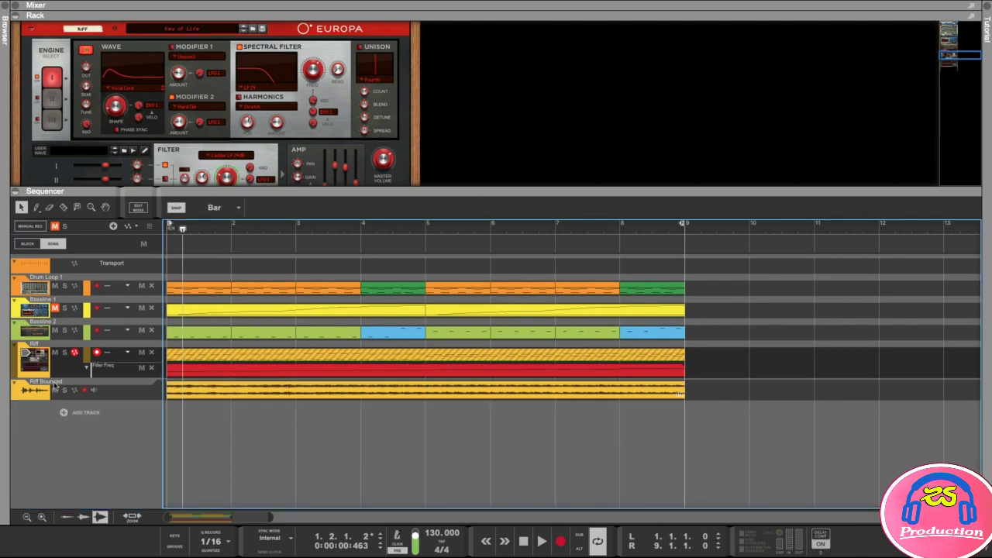
Delete the Riff Bounced track together with its device in the rack.
{"action": "left_click", "coordinate": [54, 386]}
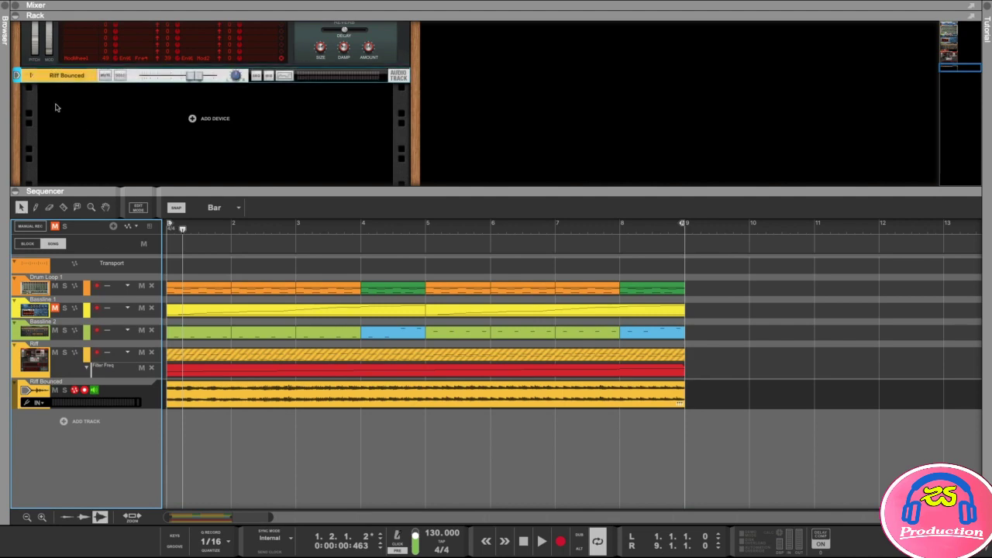
{"action": "left_click", "coordinate": [30, 75]}
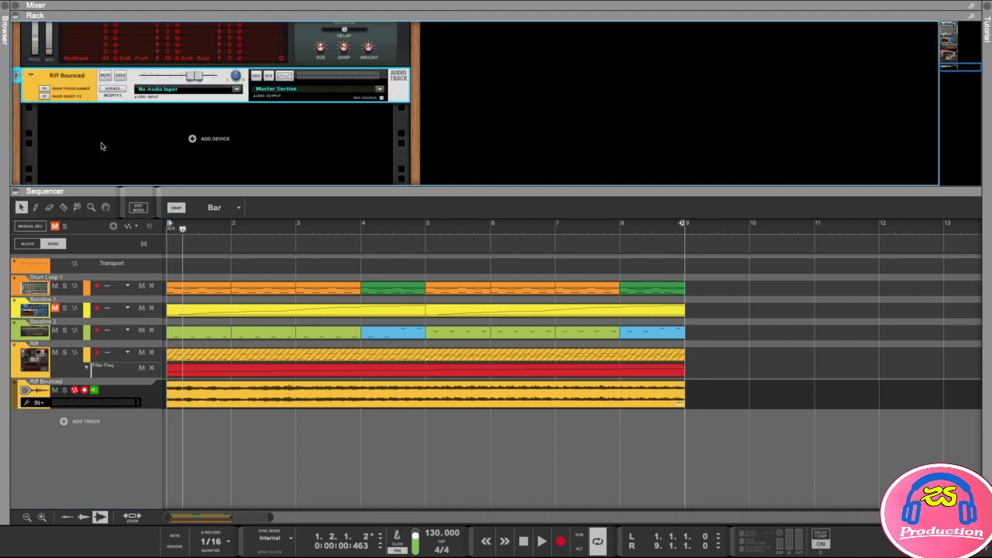
{"action": "left_click", "coordinate": [56, 387]}
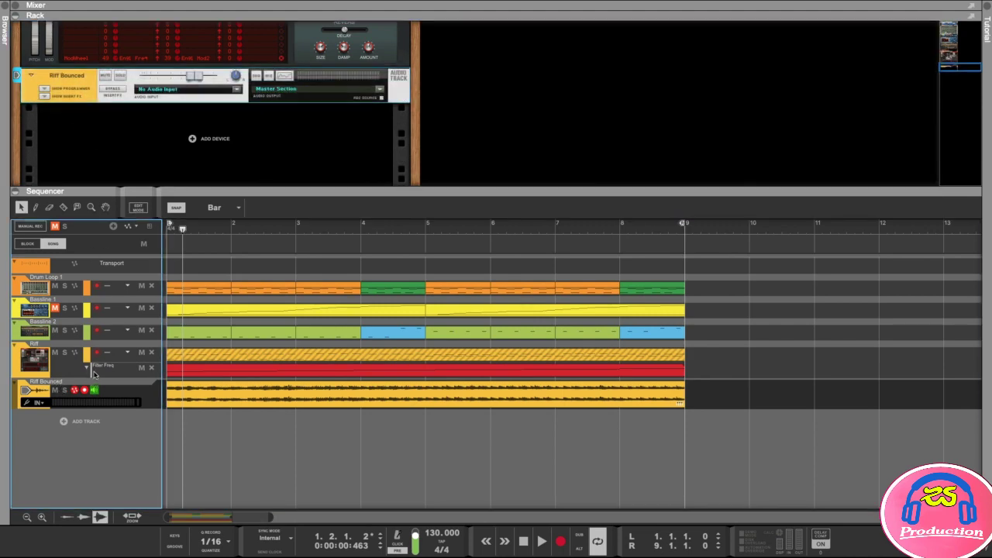
{"action": "key", "text": "Delete"}
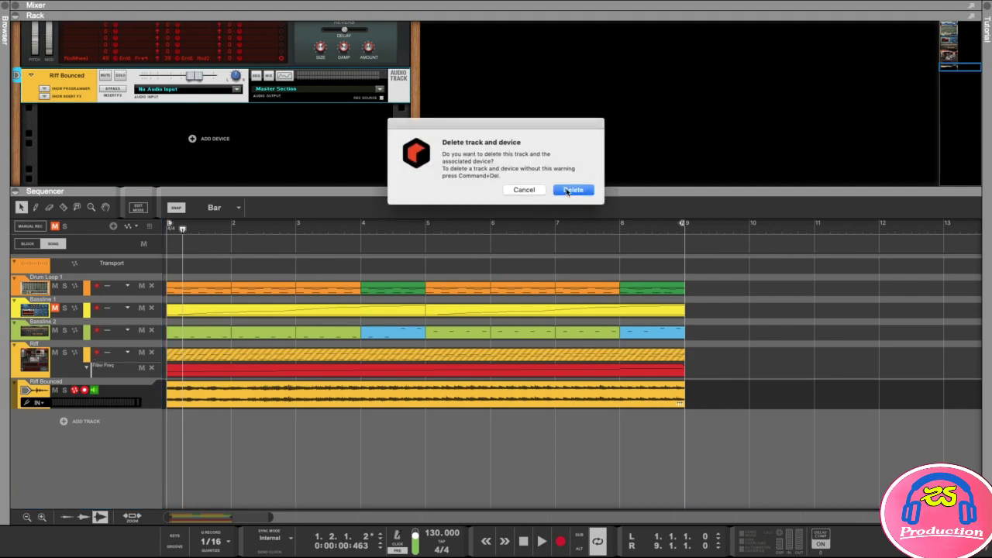
{"action": "left_click", "coordinate": [572, 190]}
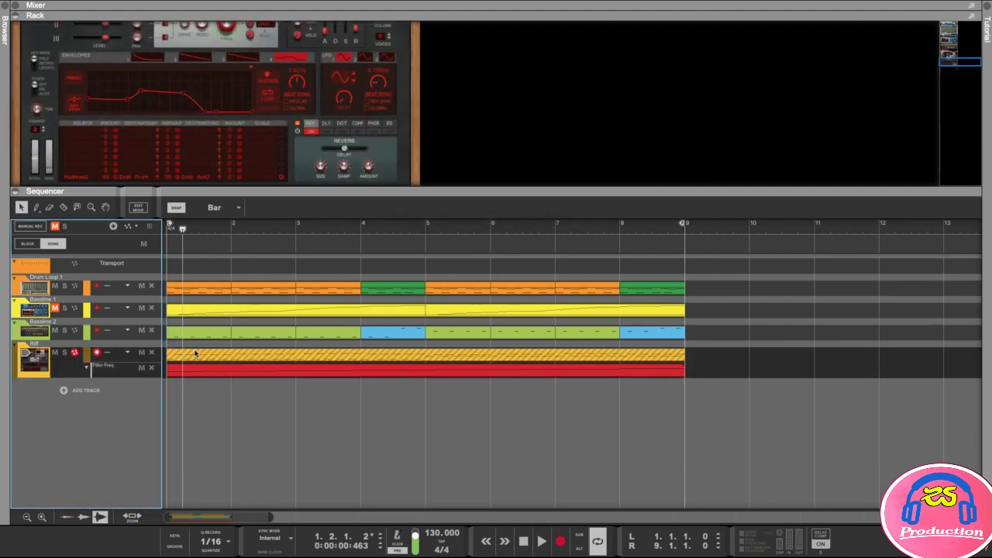
Return to bar 1 and unmute the hatched Riff clip with Unmute Clips.
{"action": "left_click", "coordinate": [193, 239]}
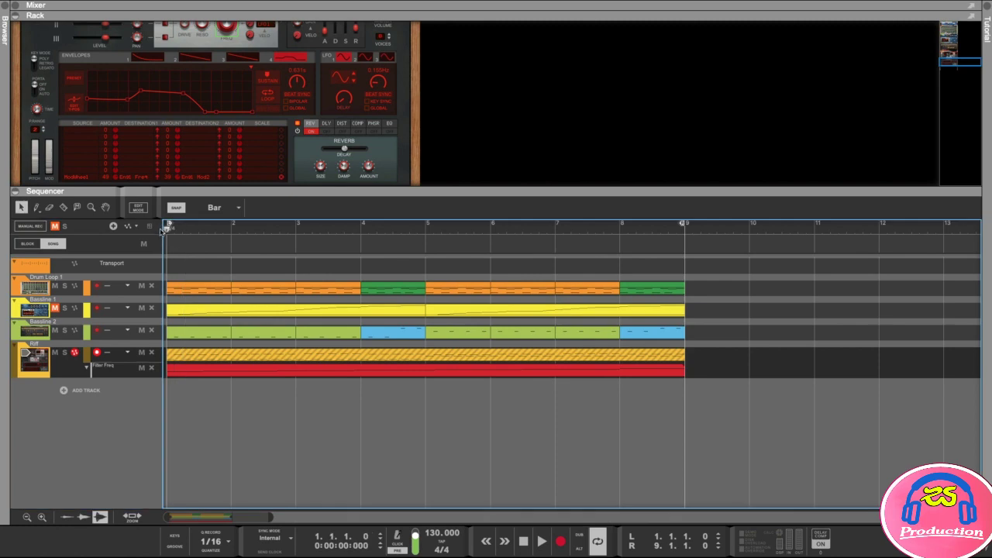
{"action": "right_click", "coordinate": [214, 354]}
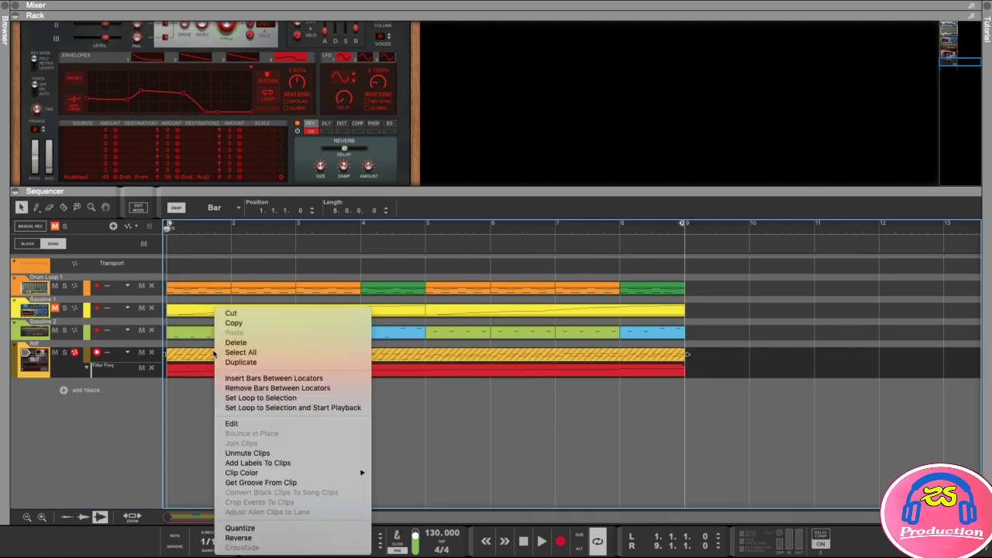
{"action": "left_click", "coordinate": [247, 454]}
{"action": "left_click", "coordinate": [251, 431]}
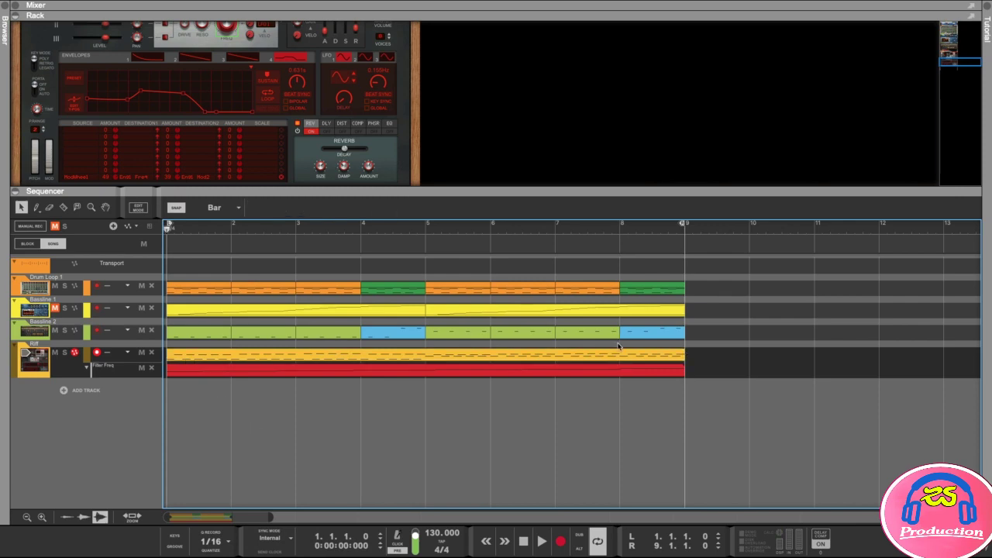
{"action": "mouse_move", "coordinate": [245, 189]}
{"action": "left_mouse_down"}
{"action": "mouse_move", "coordinate": [212, 206]}
{"action": "mouse_move", "coordinate": [232, 198]}
{"action": "left_mouse_up"}
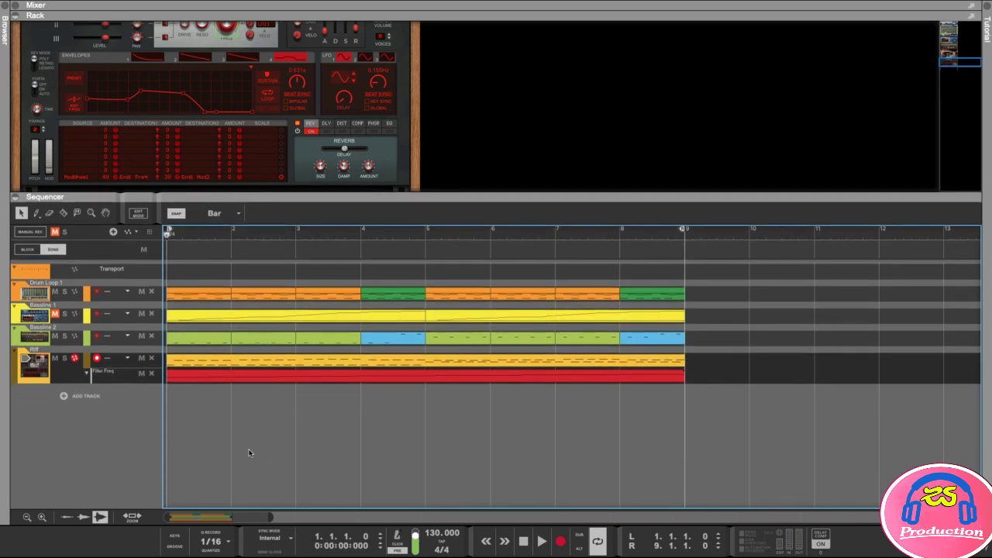